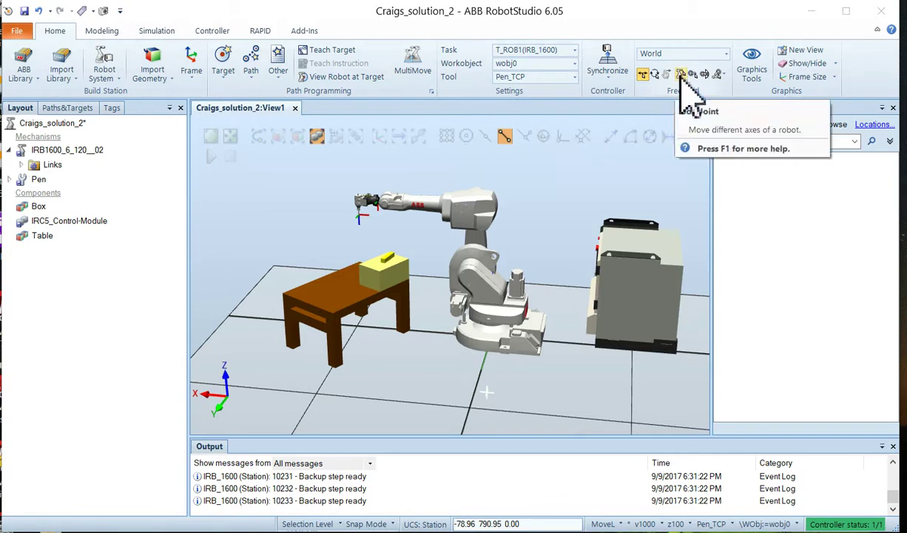
Step: Jog joints J4, J3, J2 and J1 to turn the pen downward and lower the arm
click(681, 76)
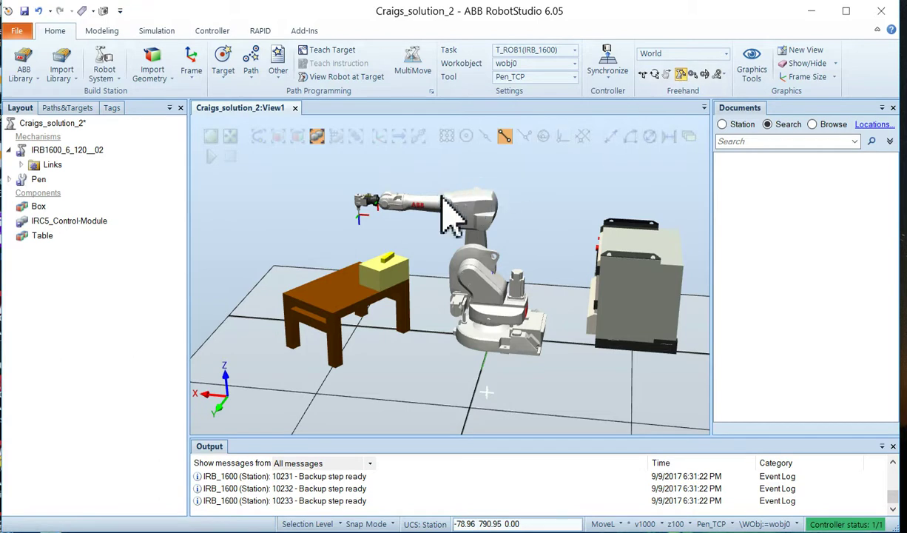
drag(432, 223, 432, 258)
scroll(434, 233, up, 5)
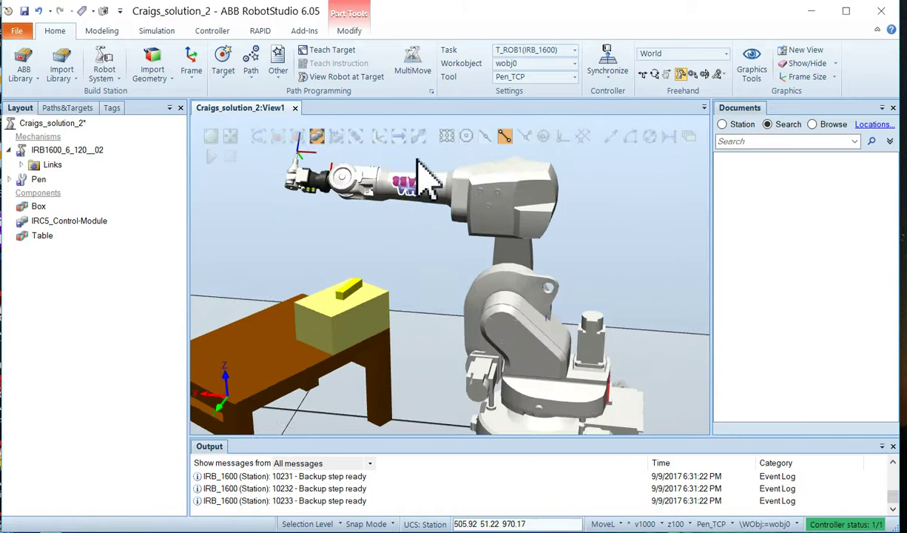
mouse_move(399, 199)
mouse_down()
mouse_move(394, 164)
mouse_move(384, 180)
mouse_move(397, 163)
mouse_move(386, 189)
mouse_up()
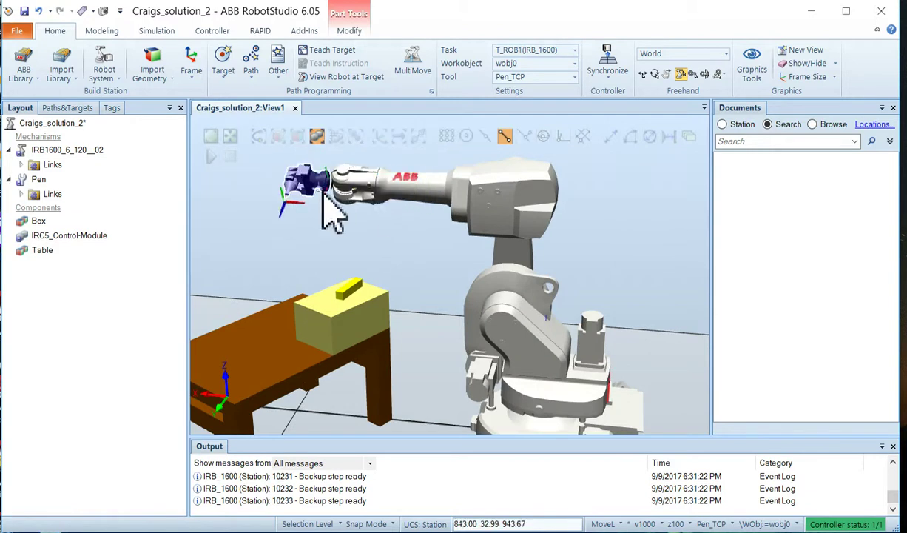
drag(334, 202, 343, 194)
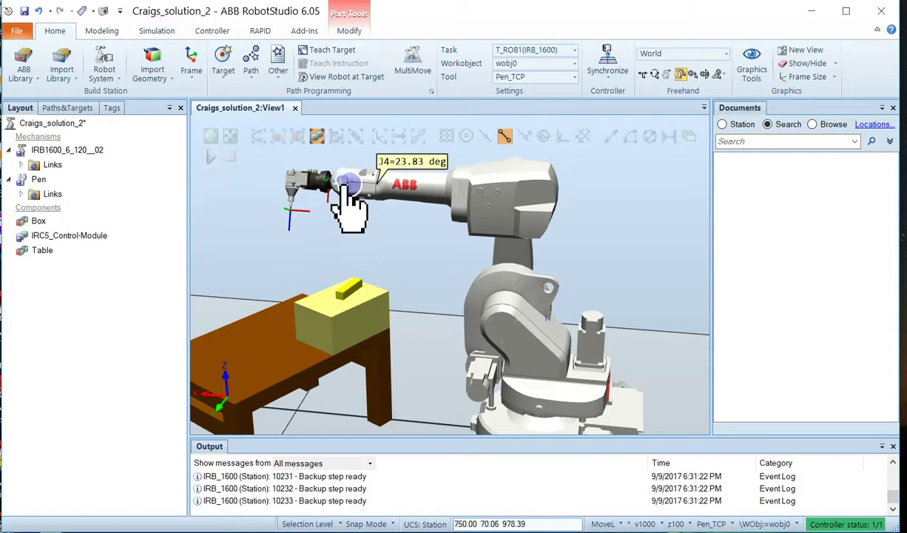
drag(476, 211, 445, 165)
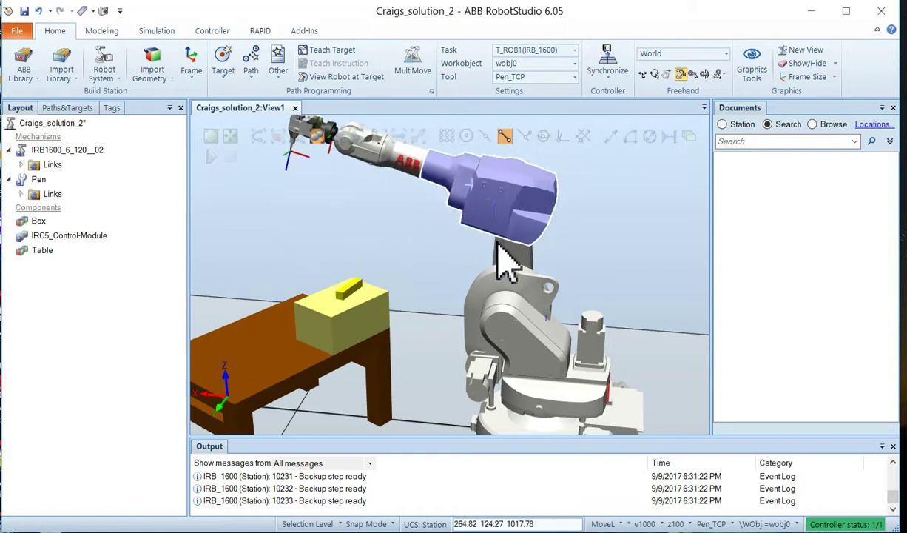
drag(511, 255, 511, 296)
drag(509, 355, 463, 357)
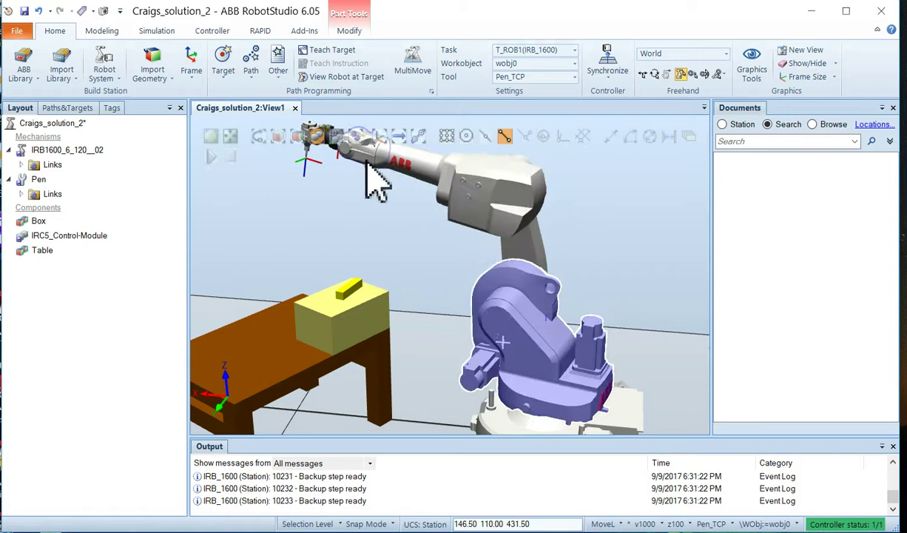
Step: Fine-tune J4, J3 and J1 until the pen tip touches the box, with J4 at 71.45 deg
drag(372, 167, 342, 160)
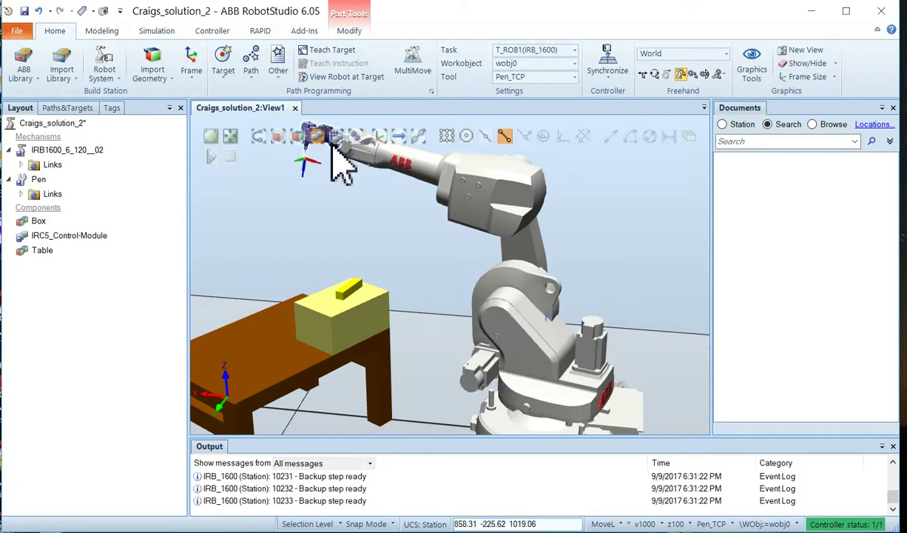
click(342, 162)
drag(415, 182, 480, 196)
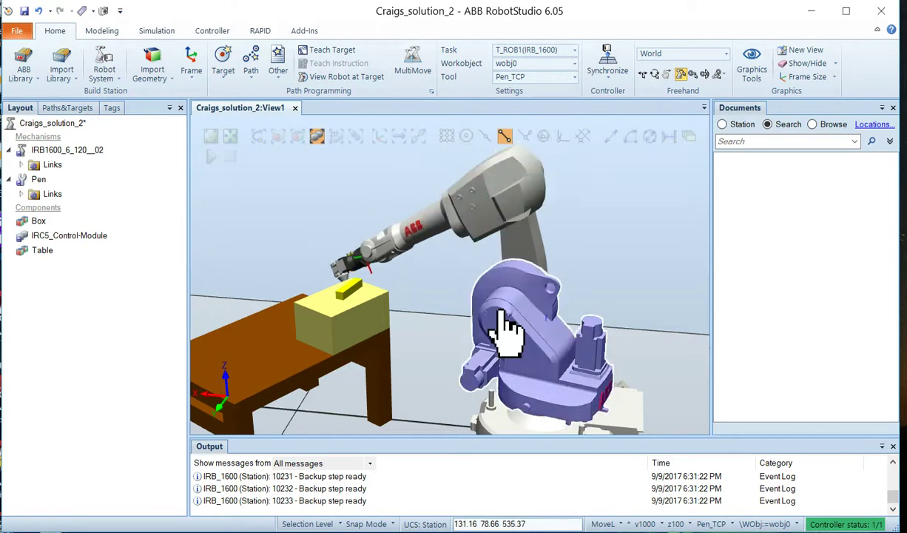
drag(506, 330, 503, 370)
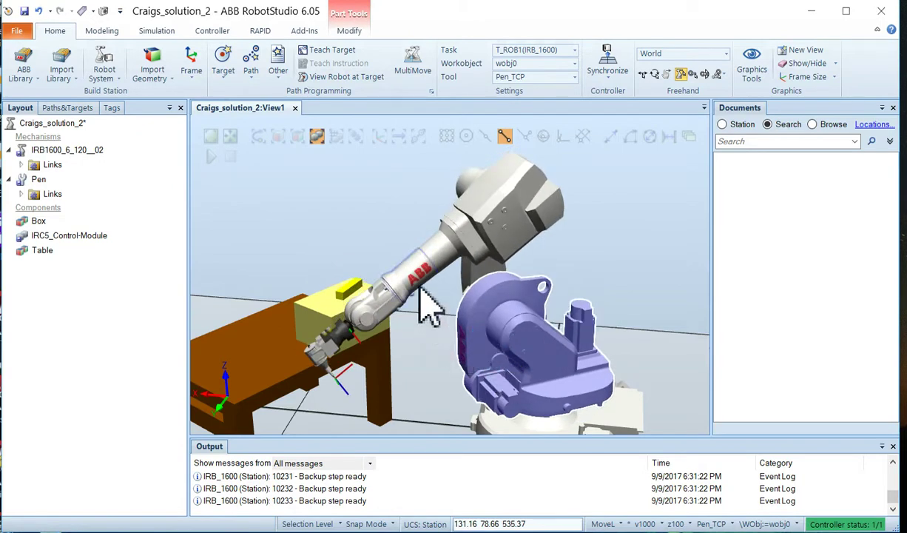
mouse_move(419, 300)
mouse_down()
mouse_move(406, 288)
mouse_move(418, 325)
mouse_move(398, 327)
mouse_move(379, 308)
mouse_move(404, 336)
mouse_move(428, 310)
mouse_move(421, 285)
mouse_up()
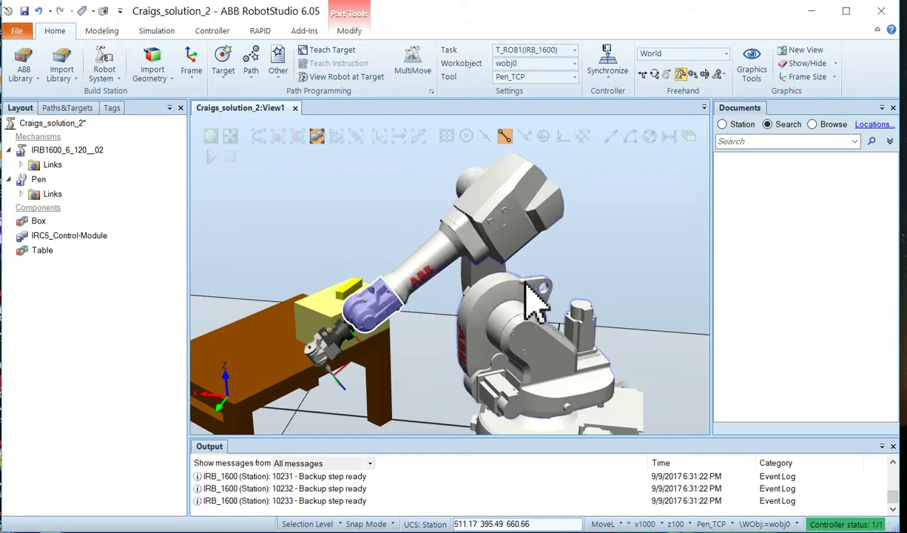
scroll(533, 299, down, 3)
drag(449, 304, 399, 253)
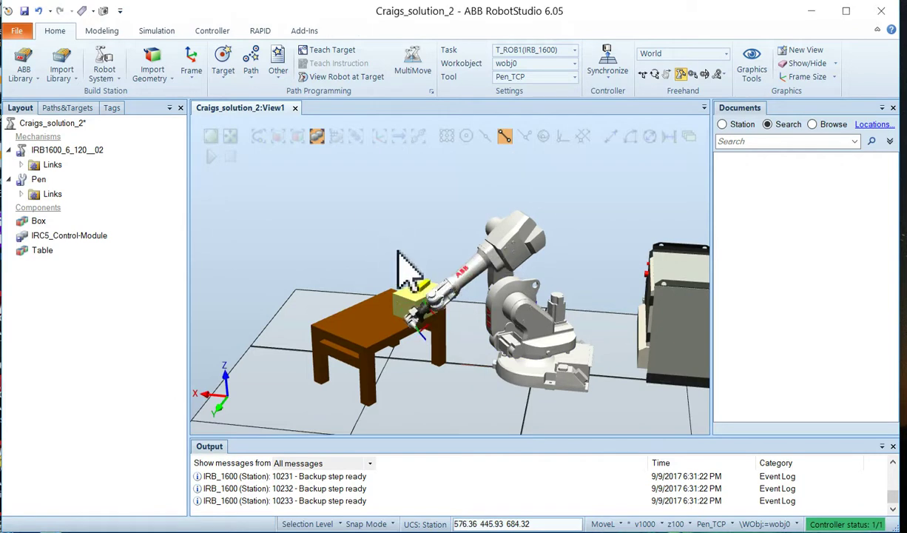
drag(456, 288, 470, 308)
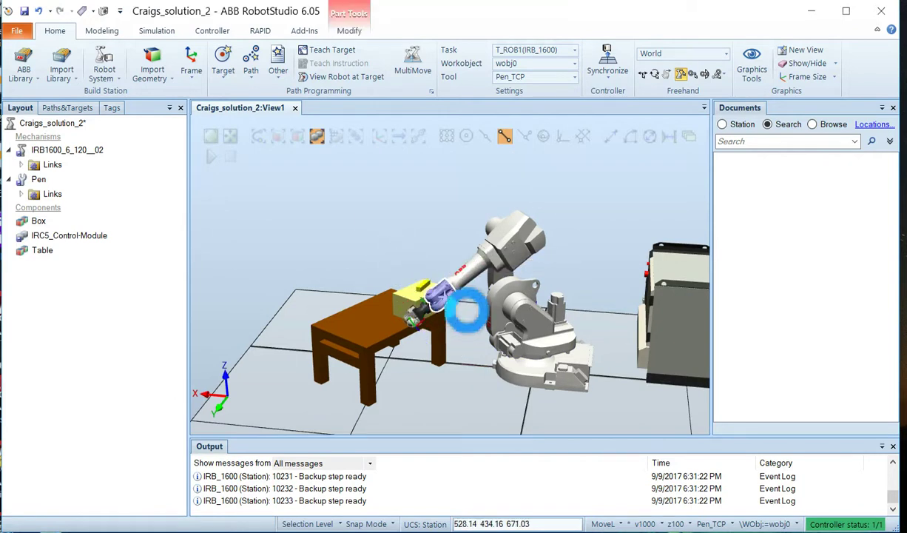
Step: Jump the IRB1600 to its home pose from the Layout tree, dismissing the stray upper-arm menu
right_click(41, 152)
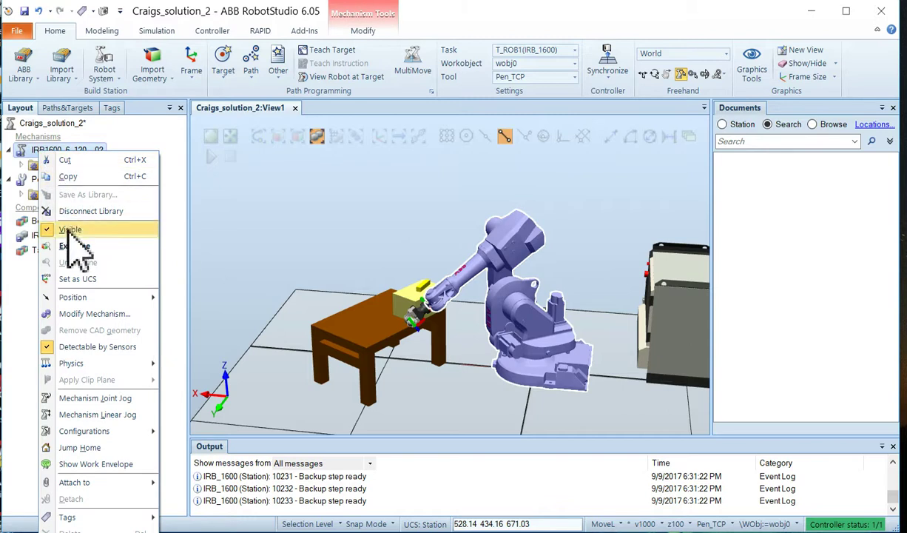
click(81, 447)
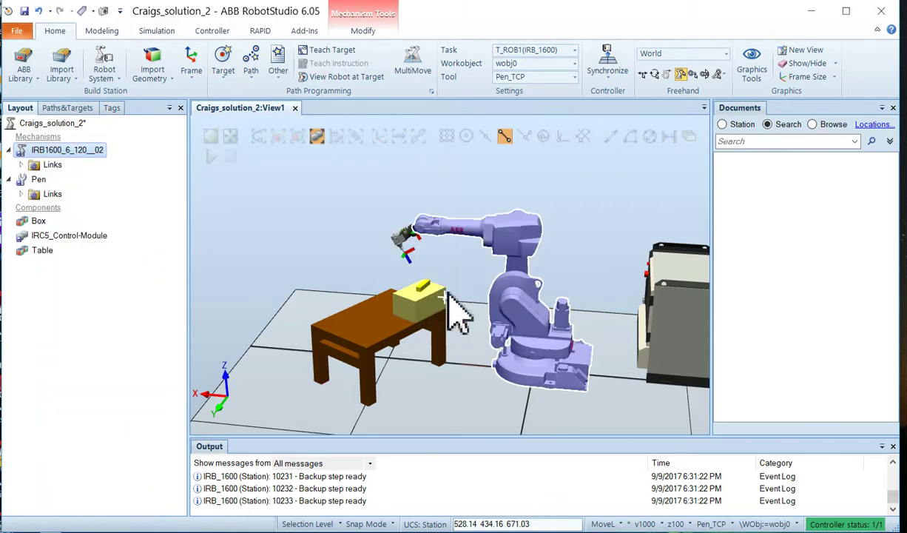
right_click(527, 264)
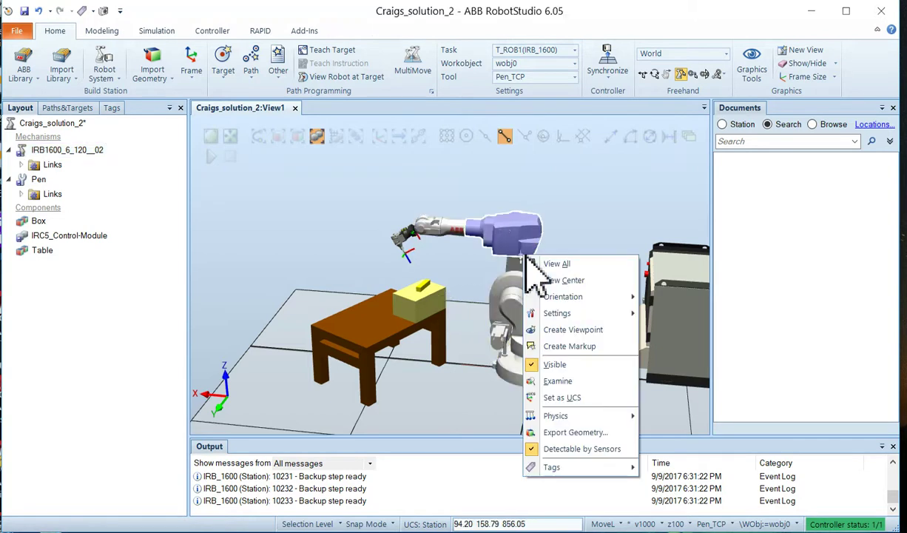
click(453, 407)
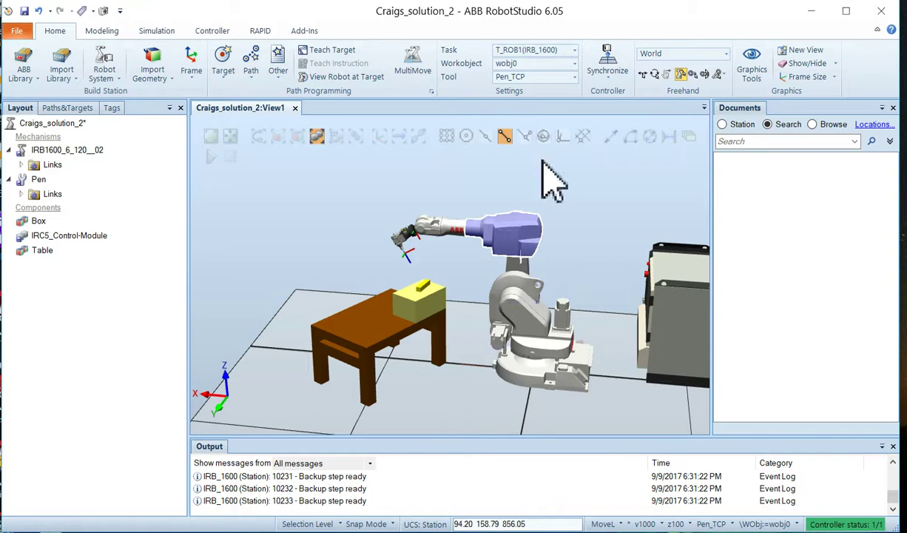
Step: Jog the pen tip linearly down toward the box and past its side to x=969.35, y=73.48, z=550.00 mm
click(694, 74)
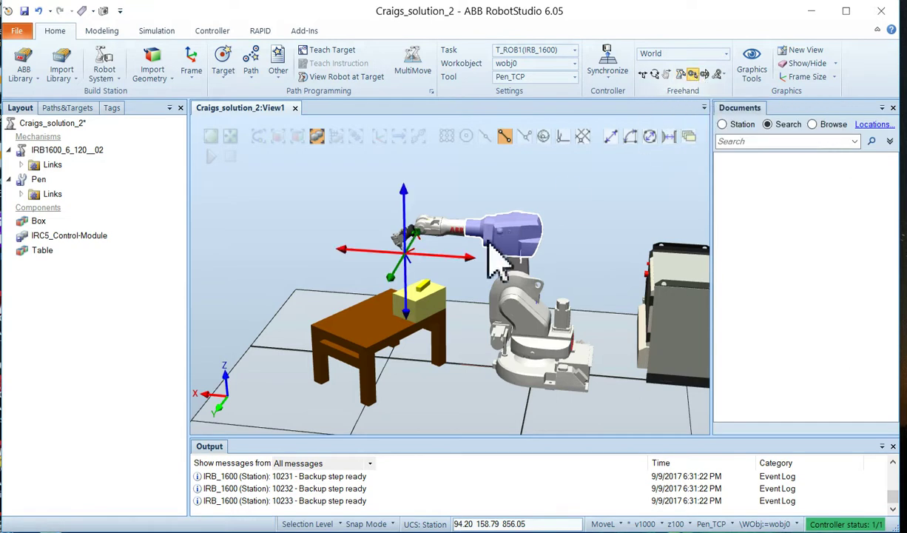
drag(353, 252, 429, 268)
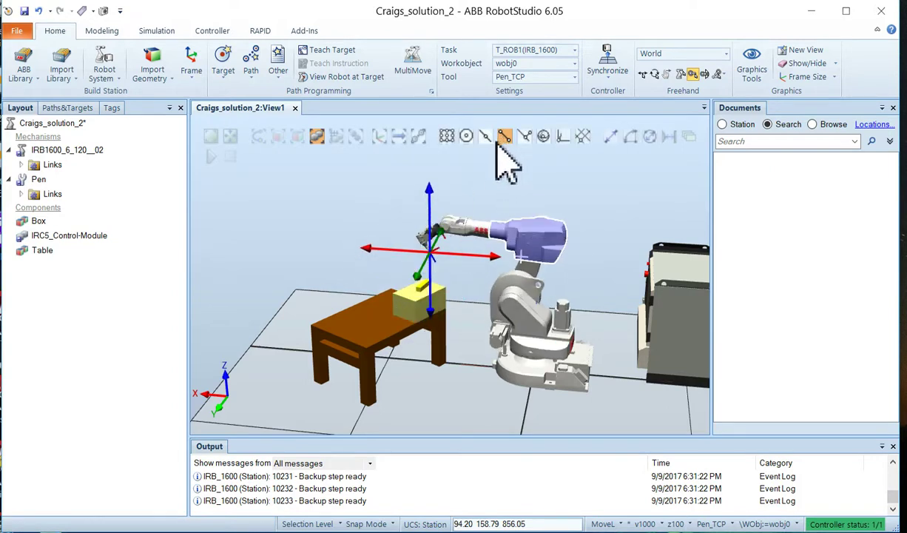
scroll(426, 307, up, 5)
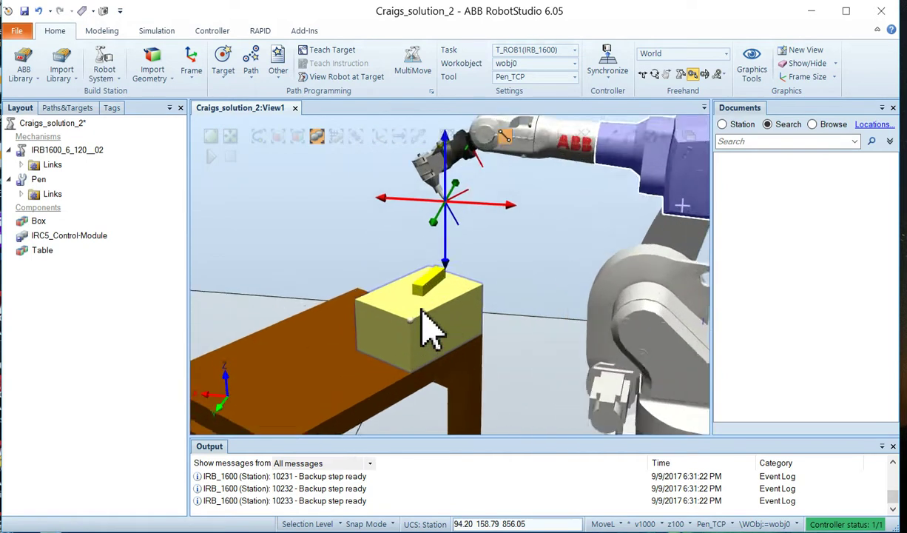
mouse_move(447, 211)
mouse_down()
mouse_move(428, 237)
mouse_move(405, 318)
mouse_move(472, 280)
mouse_move(488, 310)
mouse_move(453, 312)
mouse_move(468, 303)
mouse_move(445, 315)
mouse_move(383, 300)
mouse_up()
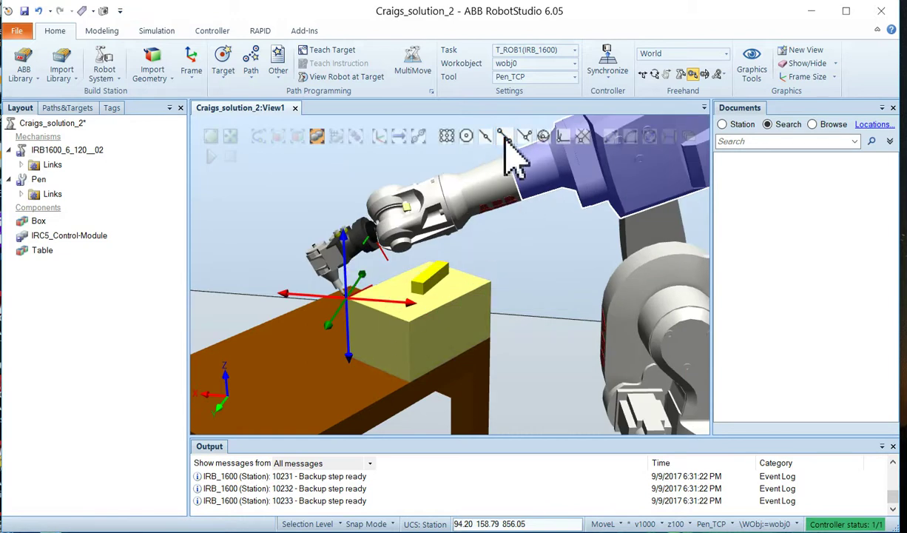
mouse_move(414, 326)
mouse_down()
mouse_move(466, 318)
mouse_move(450, 304)
mouse_move(409, 319)
mouse_move(365, 356)
mouse_move(398, 324)
mouse_move(415, 278)
mouse_move(403, 295)
mouse_move(522, 282)
mouse_move(577, 296)
mouse_move(439, 300)
mouse_move(375, 281)
mouse_move(354, 244)
mouse_move(364, 253)
mouse_move(400, 225)
mouse_move(399, 263)
mouse_move(358, 289)
mouse_move(361, 303)
mouse_move(319, 308)
mouse_move(320, 316)
mouse_up()
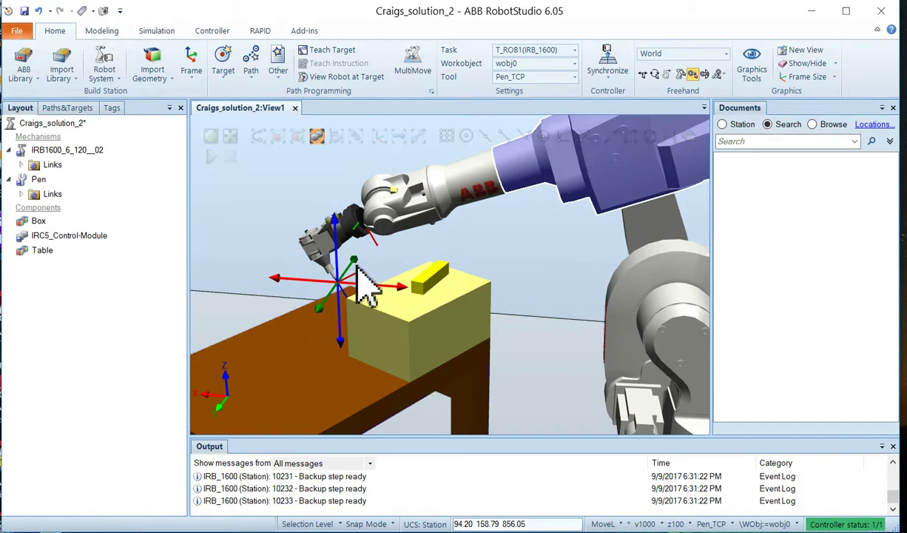
Step: Jump the IRB1600_6_120__02 robot back to its home pose from the Layout tree
right_click(506, 166)
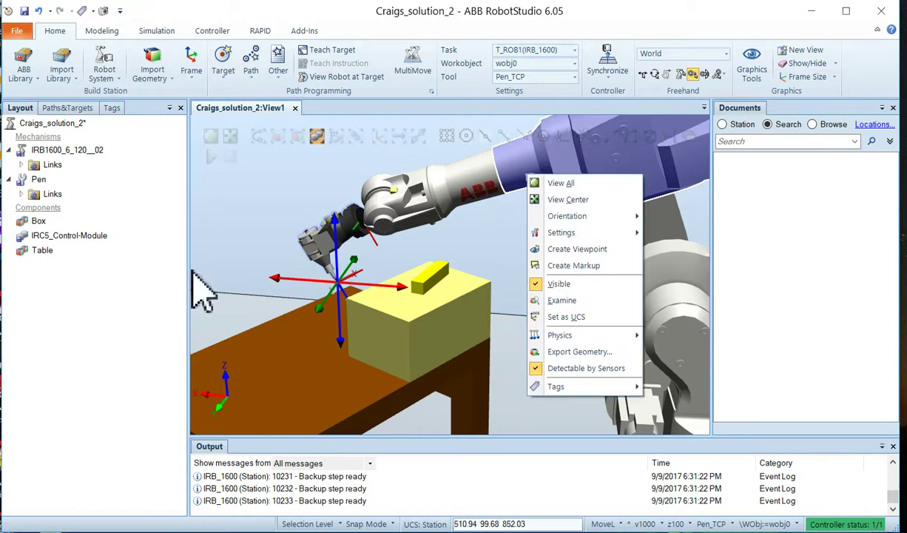
click(76, 153)
right_click(74, 157)
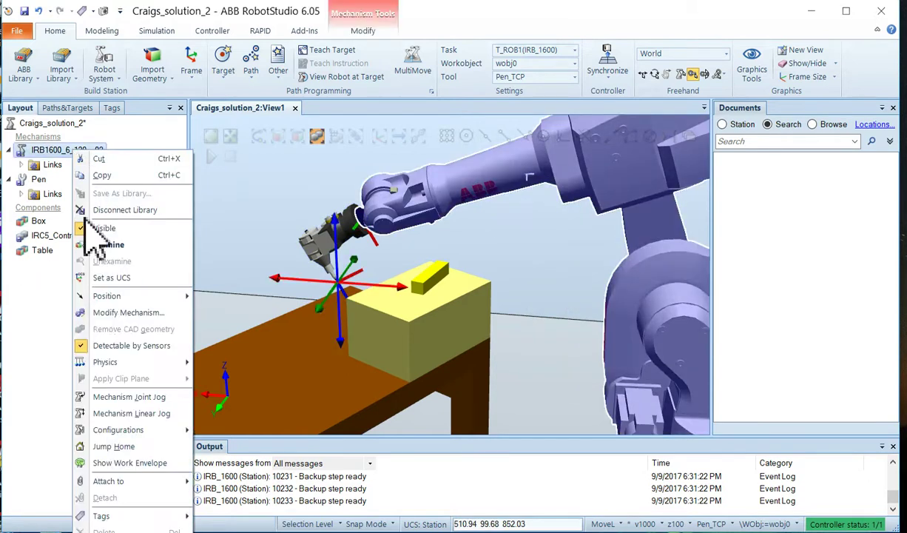
click(103, 444)
scroll(425, 324, down, 5)
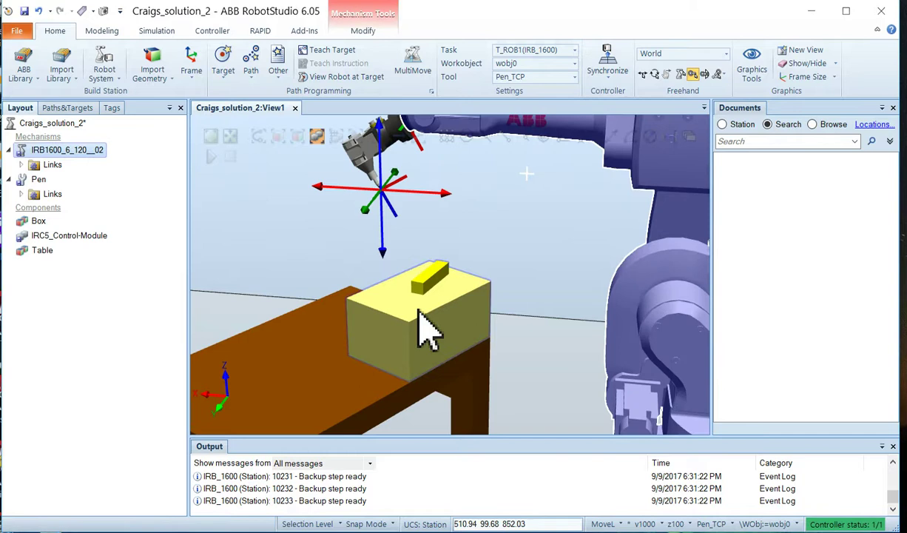
Step: Jog the pen tip linearly along the X axis so it hovers high above the table beside the box
click(324, 200)
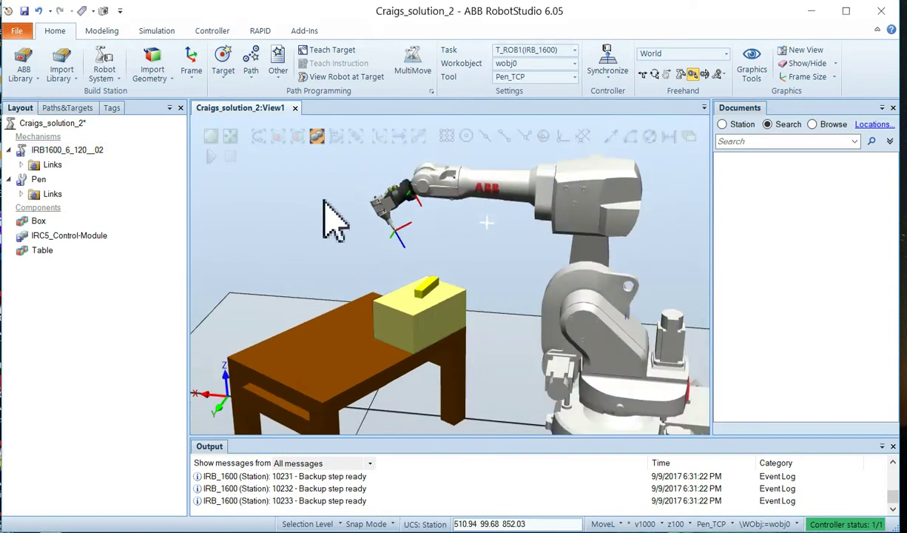
click(443, 186)
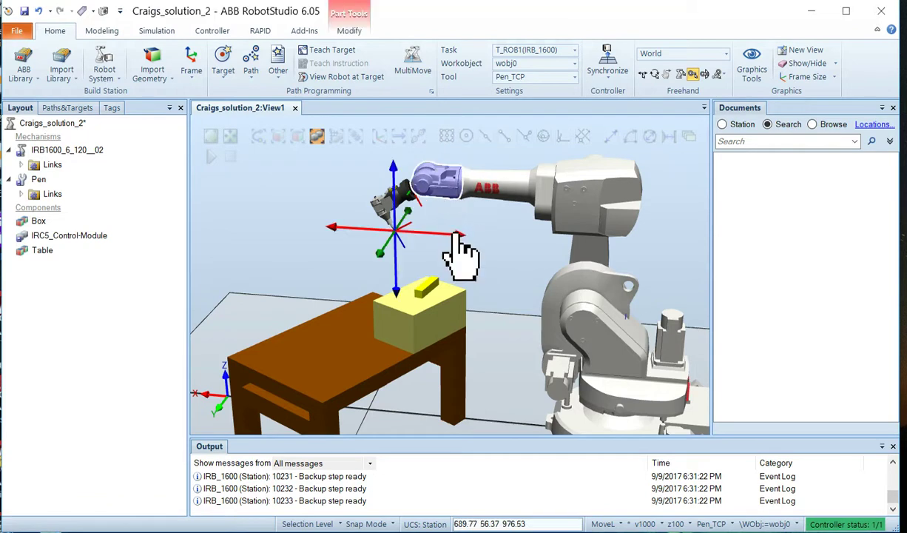
drag(456, 237, 365, 222)
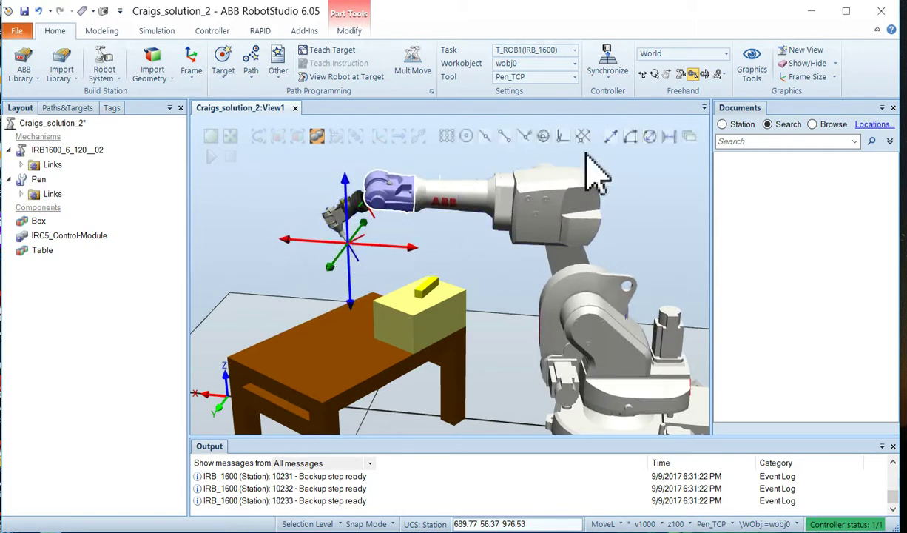
Step: Reorient the pen about its Y, Z and X axes to about x=175.80, y=3.83, z=162.98 deg
click(704, 75)
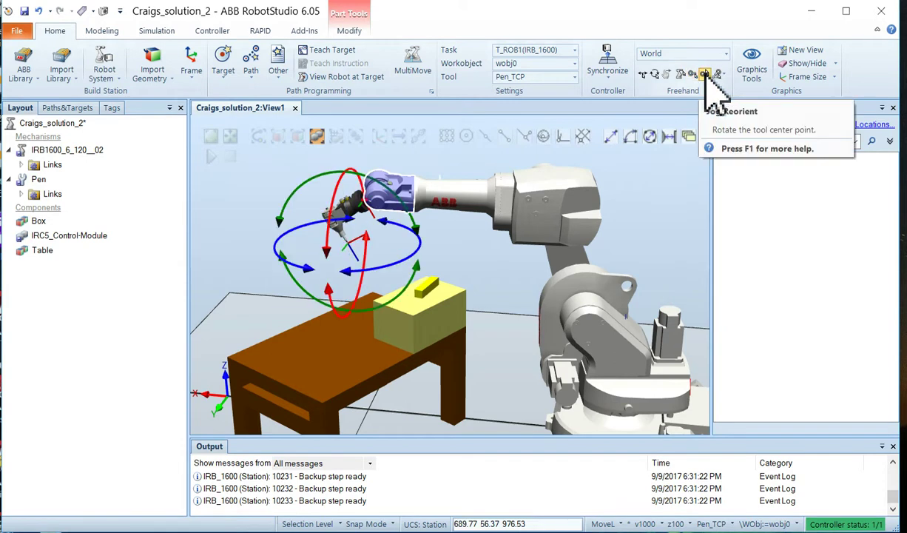
click(302, 181)
mouse_move(333, 229)
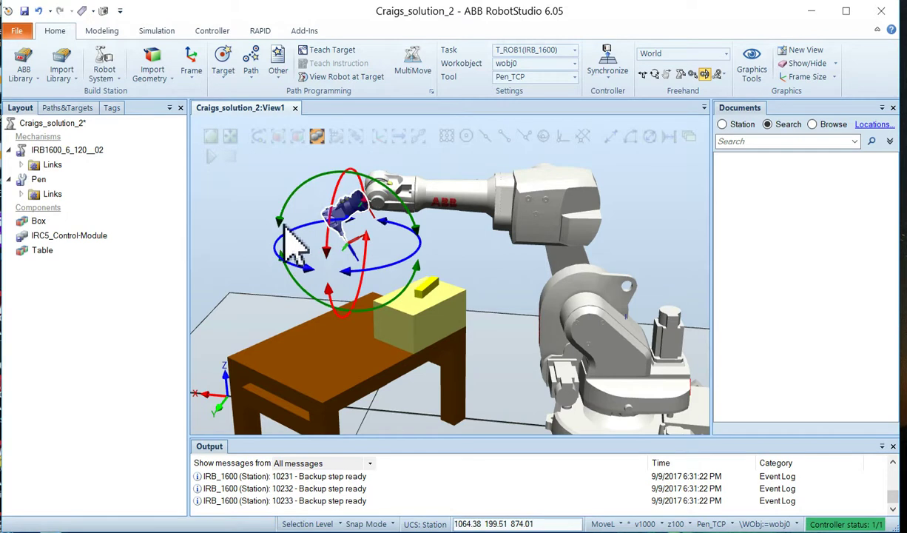
drag(282, 227, 302, 213)
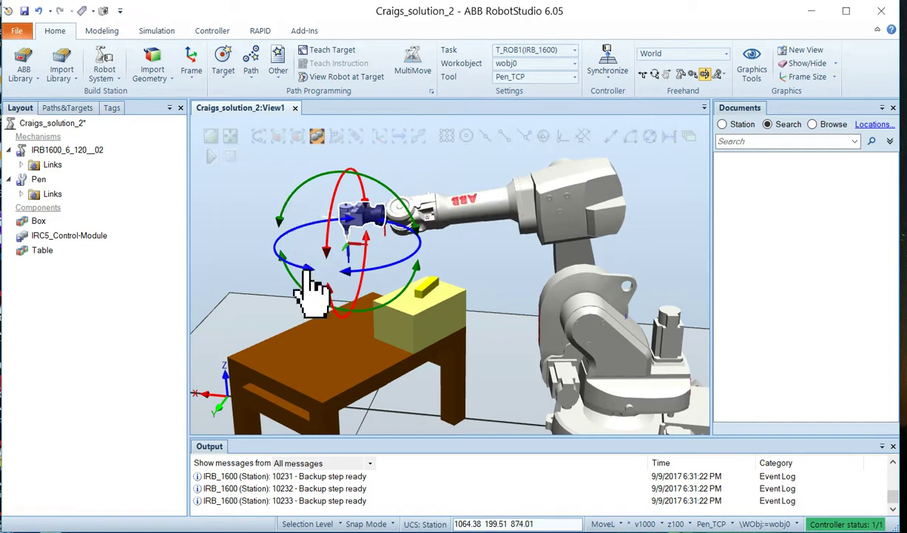
drag(310, 272, 395, 255)
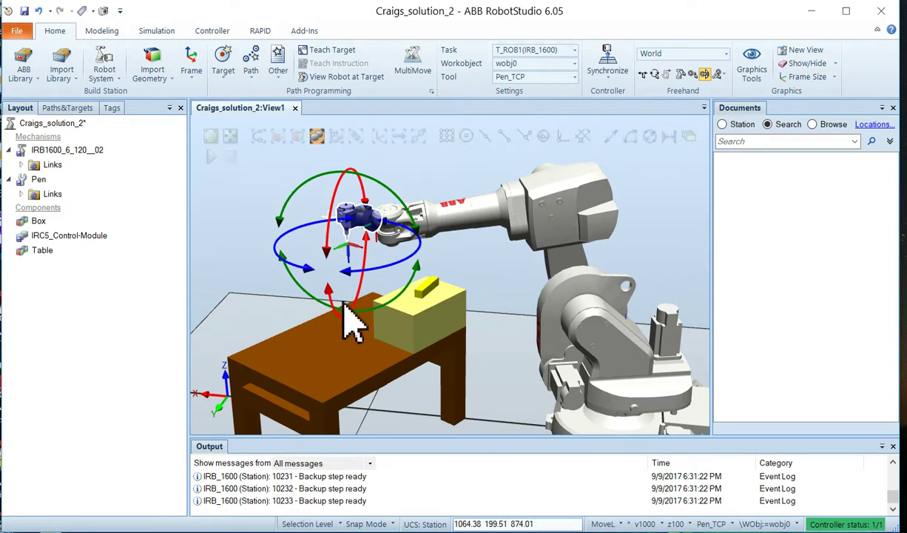
drag(331, 294, 368, 272)
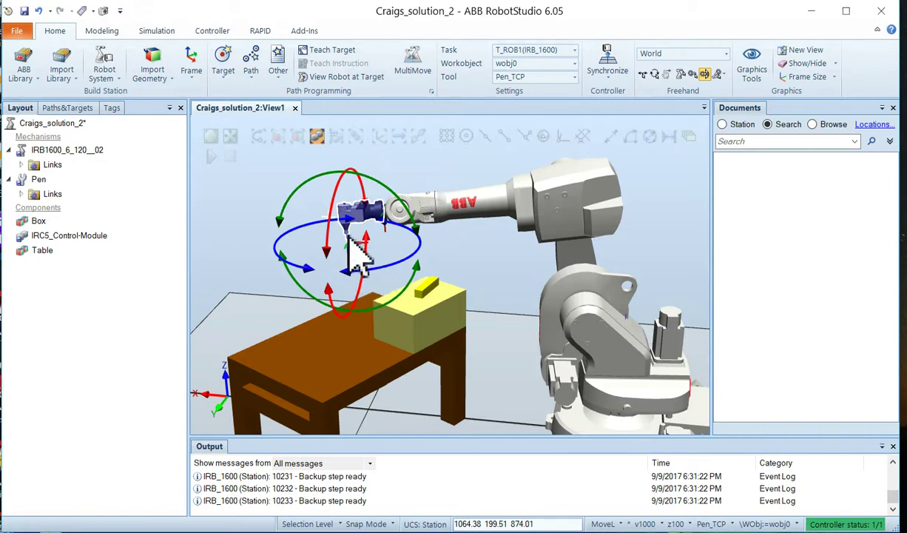
drag(330, 247, 323, 274)
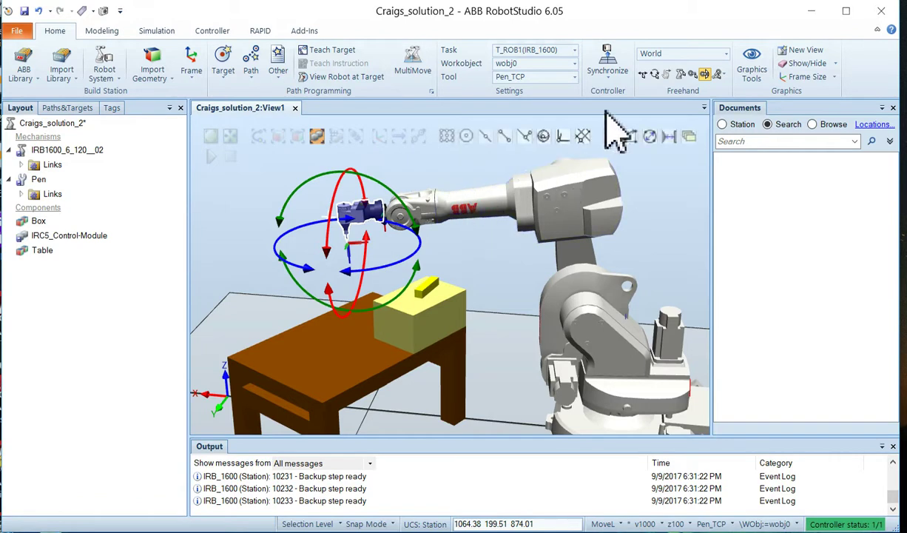
Step: Jog joint 4 and the wrist to about 16 degrees so the pen points straight down
click(680, 74)
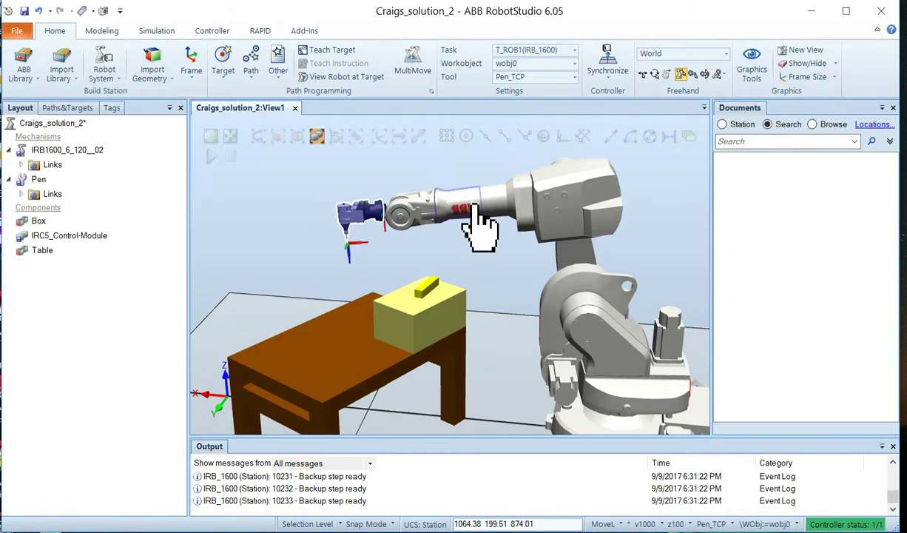
drag(474, 209, 431, 267)
mouse_move(400, 209)
mouse_down()
mouse_move(399, 196)
mouse_move(391, 245)
mouse_move(409, 215)
mouse_move(390, 192)
mouse_up()
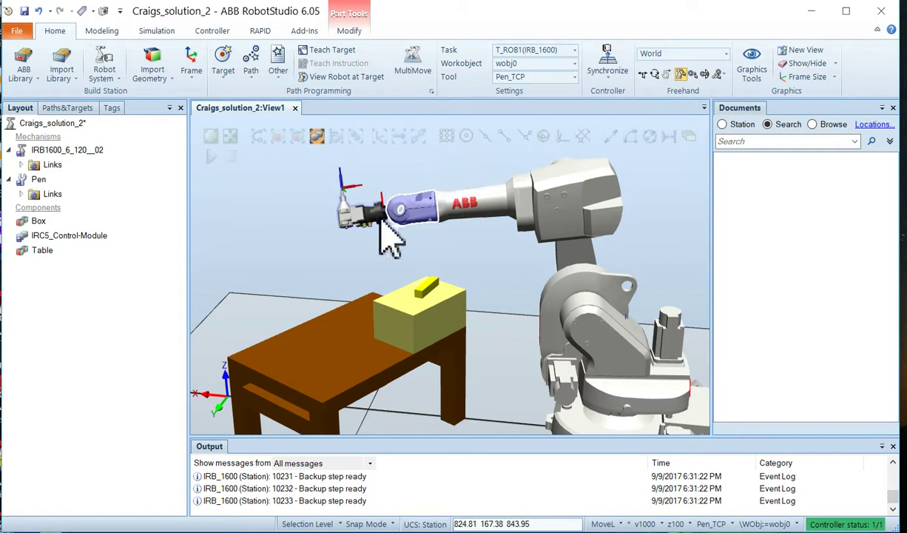
click(355, 220)
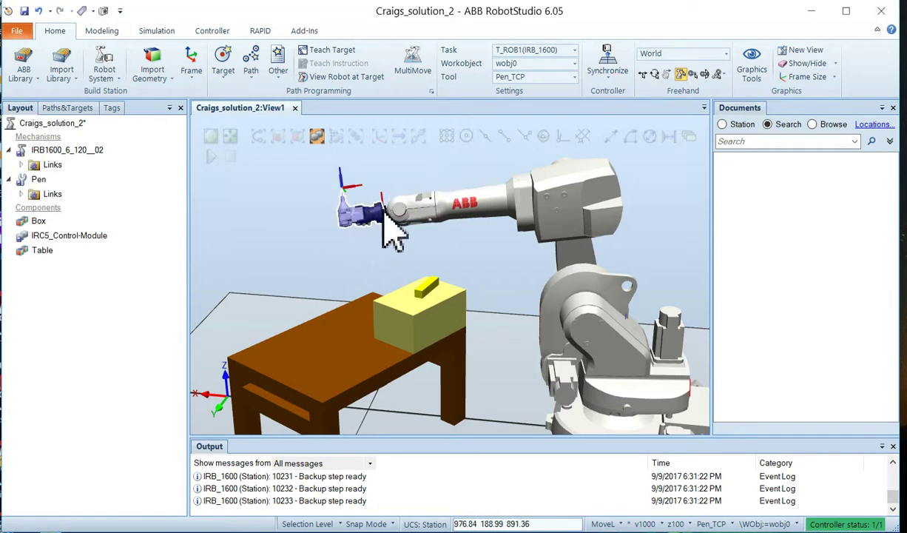
scroll(415, 220, up, 2)
mouse_move(415, 223)
mouse_down()
mouse_move(424, 263)
mouse_move(410, 255)
mouse_move(396, 189)
mouse_move(405, 245)
mouse_move(398, 210)
mouse_move(405, 226)
mouse_up()
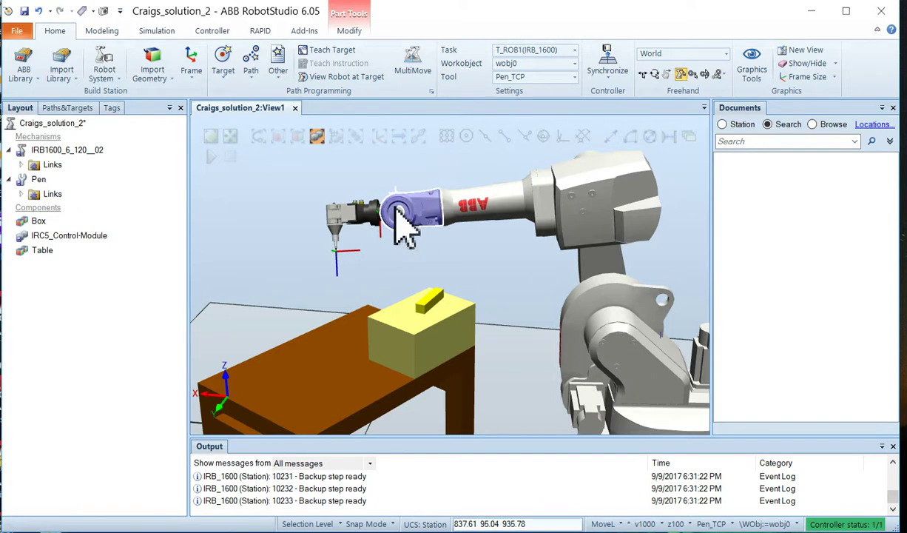